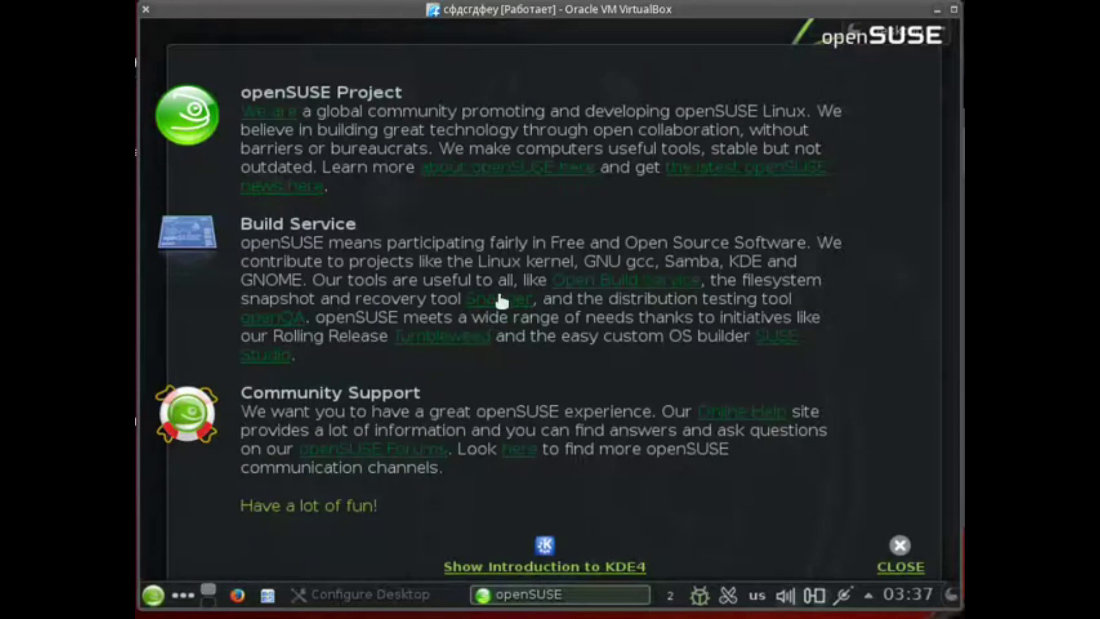
# Close the openSUSE welcome window and terminate the unresponsive Configure Desktop application.
pyautogui.click(900, 545)
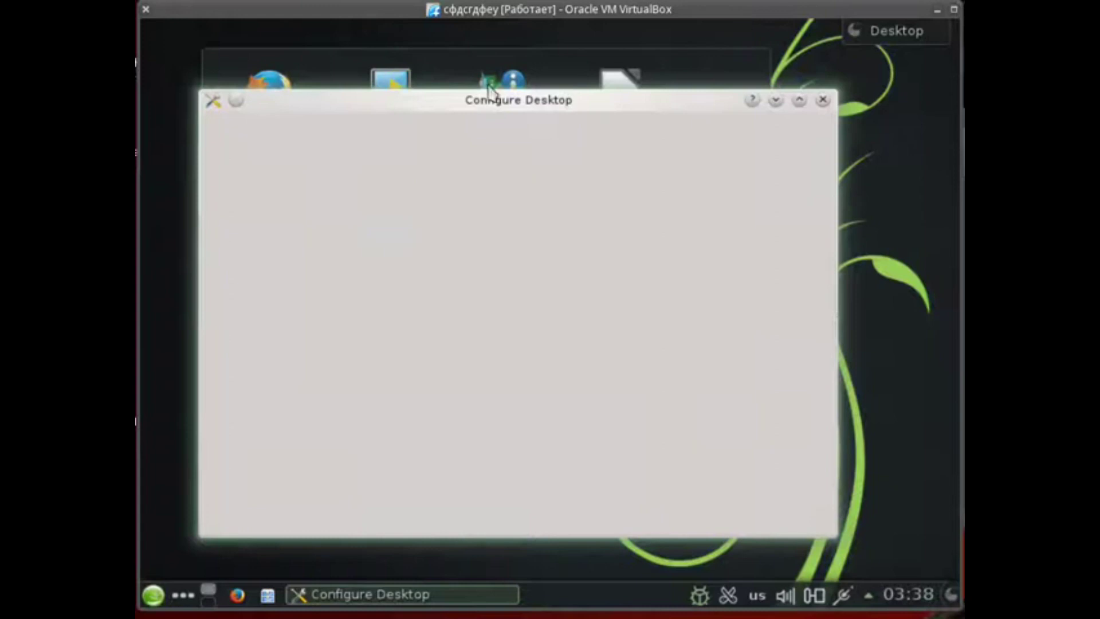
pyautogui.moveTo(485, 103); pyautogui.dragTo(470, 86)
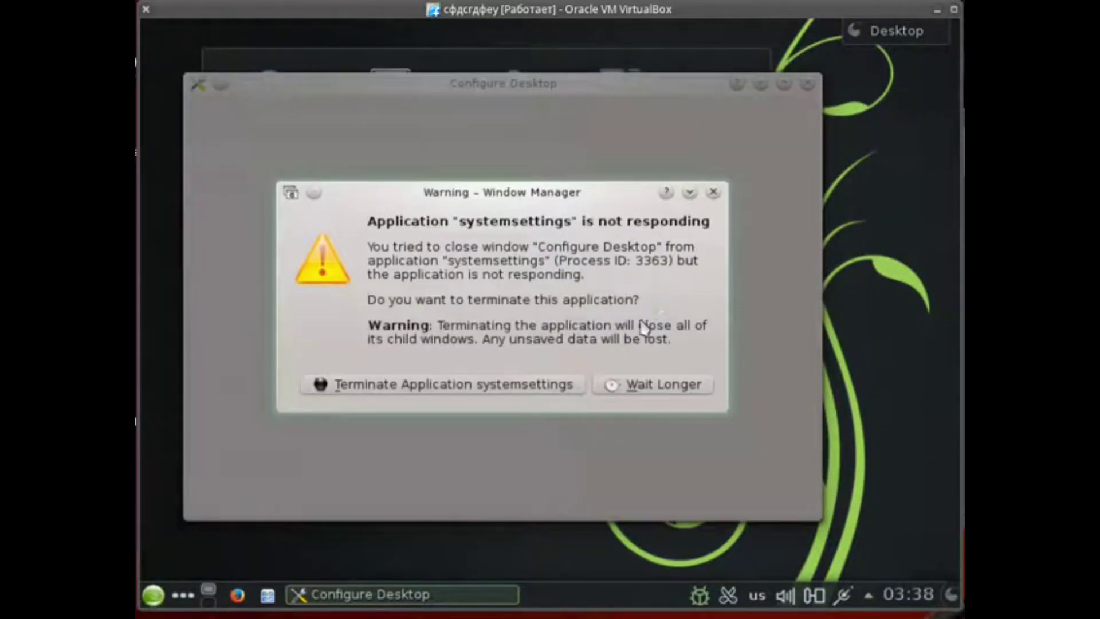
pyautogui.click(503, 390)
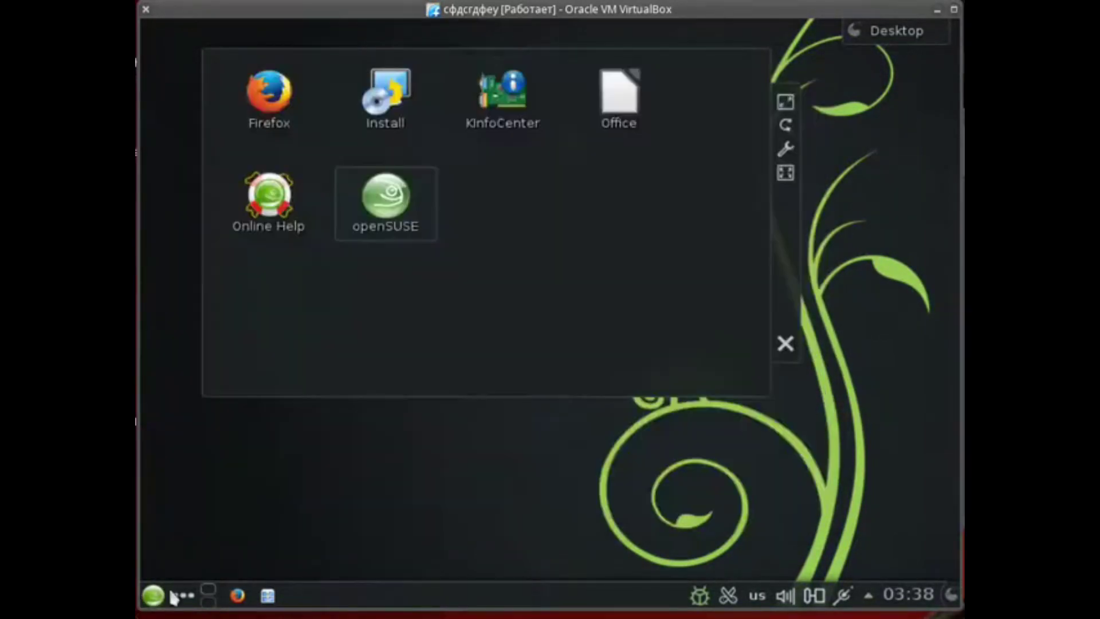
# Launch System Monitor from the System applications and examine the running processes, CPU load and memory use.
pyautogui.click(153, 595)
pyautogui.click(224, 424)
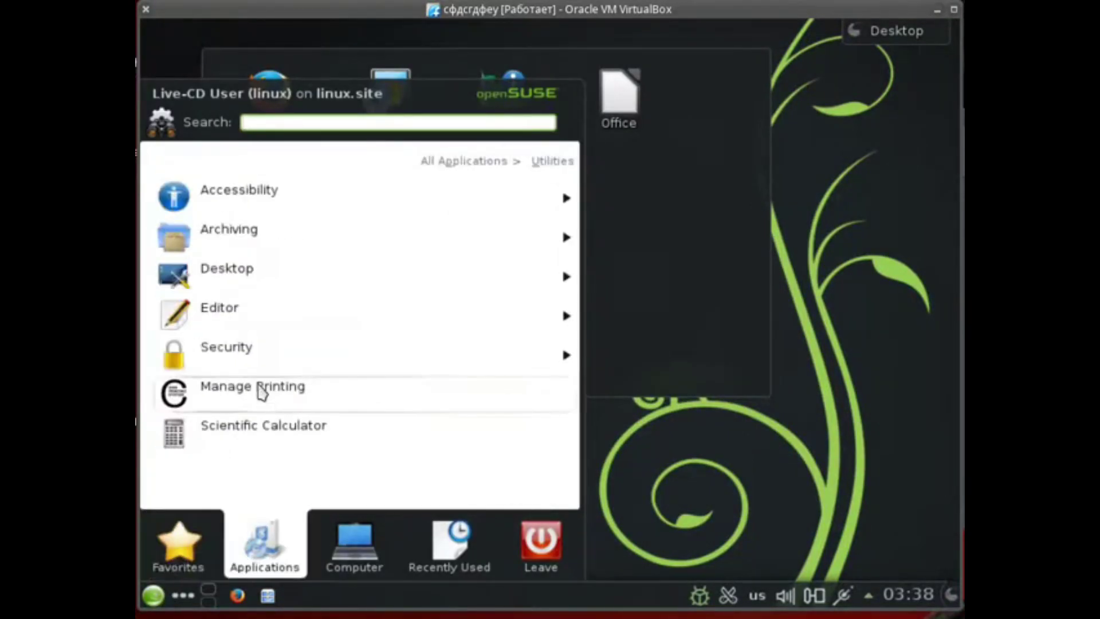
pyautogui.click(476, 161)
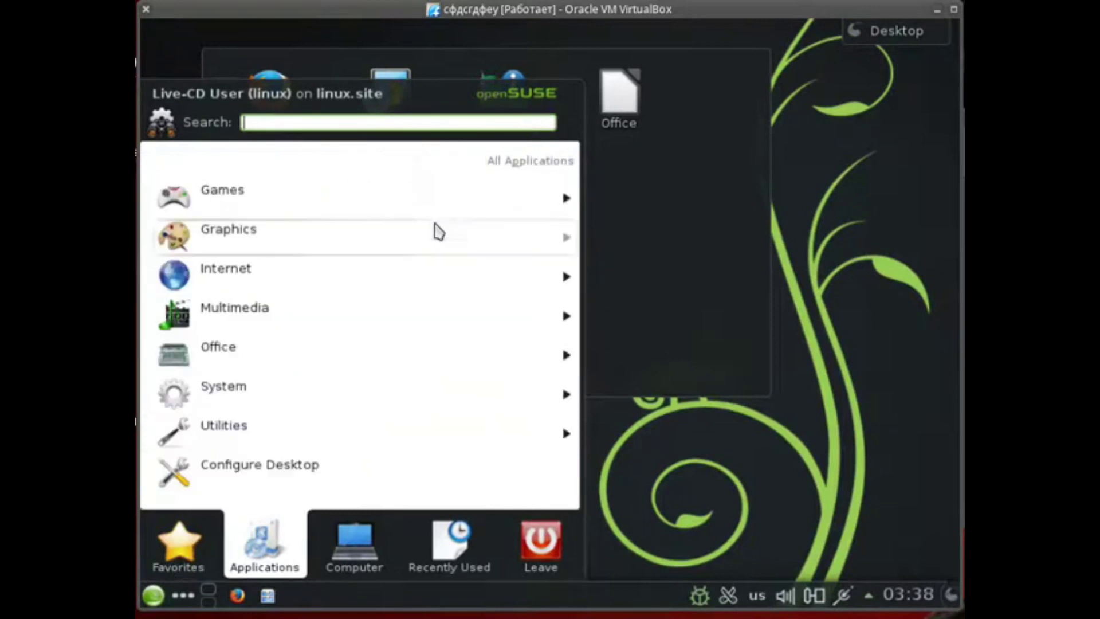
pyautogui.click(278, 401)
pyautogui.scroll(-4, 278, 378)
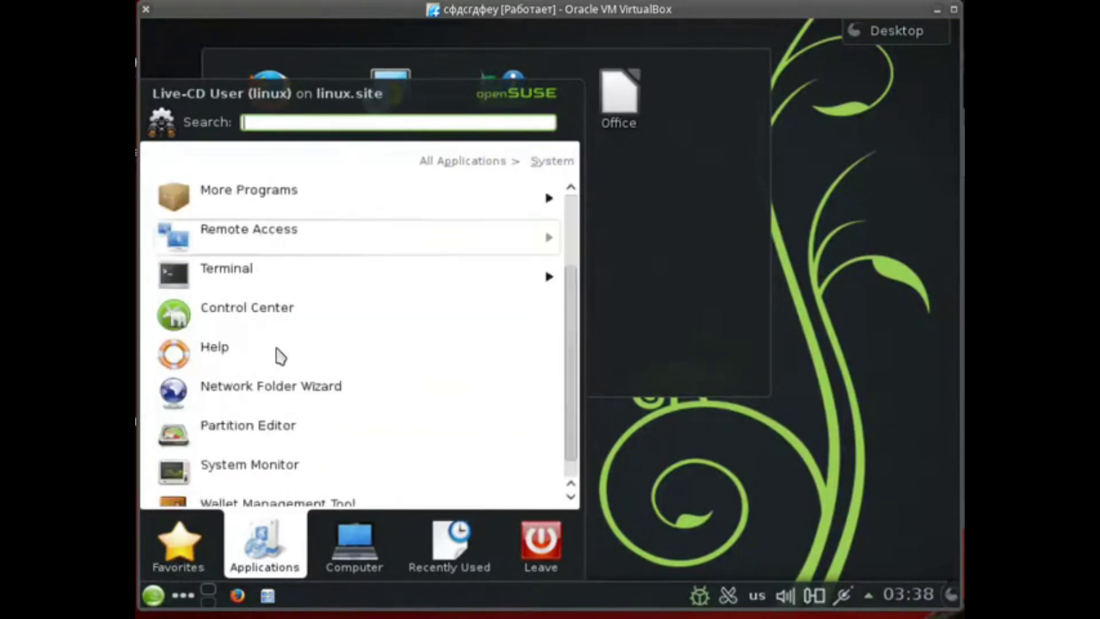
pyautogui.click(237, 454)
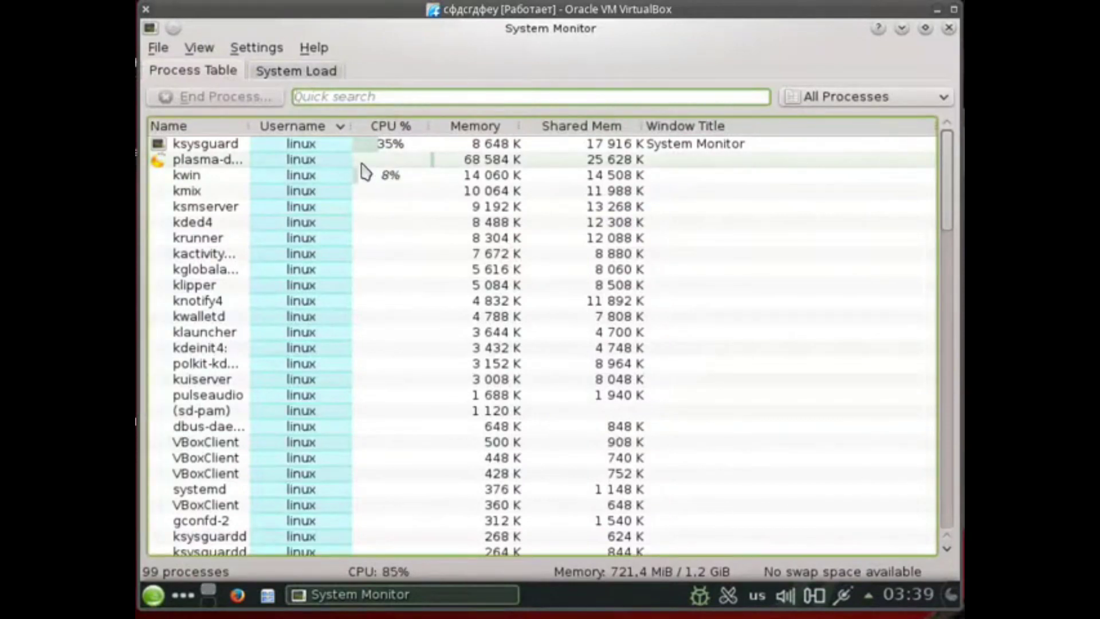
pyautogui.moveTo(368, 178)
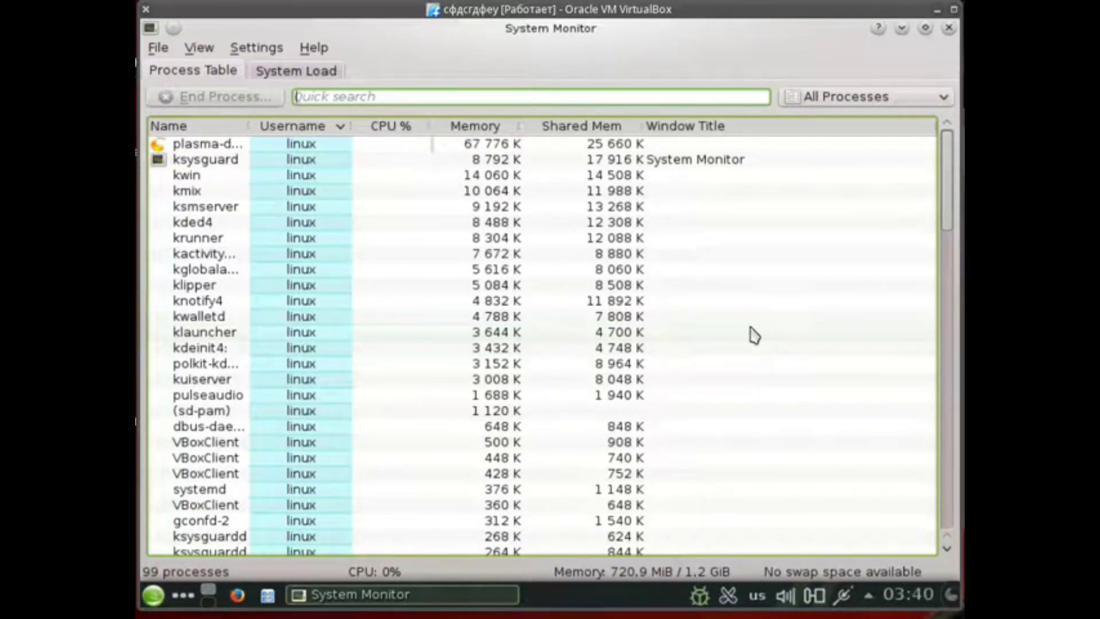
# Close System Monitor and shift the desktop folder widget slightly up and to the left.
pyautogui.hotkey('ctrl', 'F12')
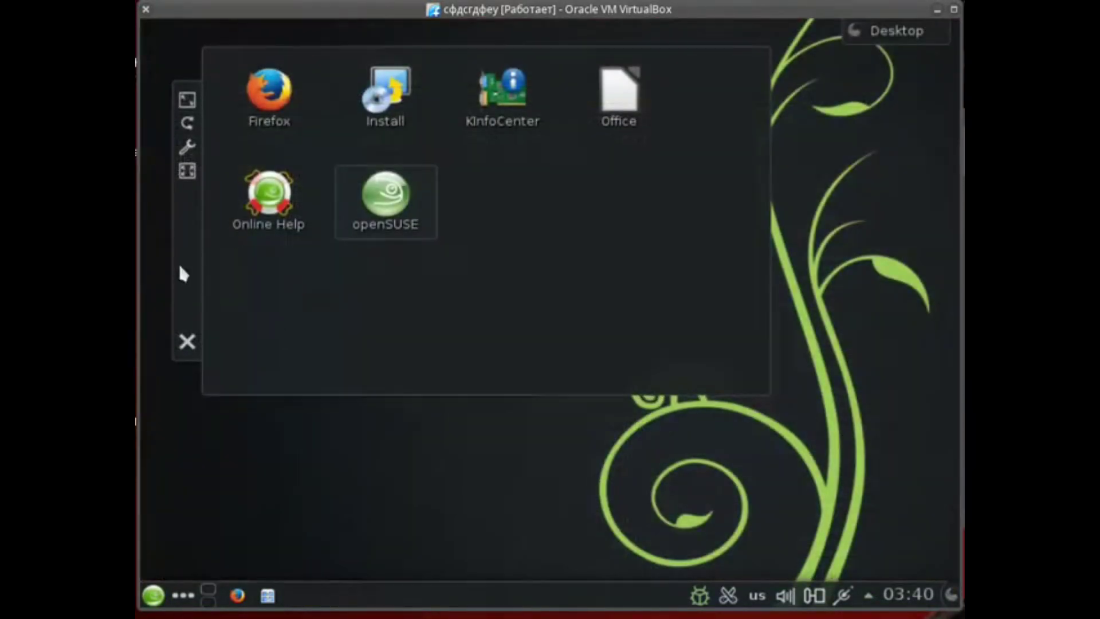
pyautogui.moveTo(177, 260)
pyautogui.mouseDown()
pyautogui.moveTo(173, 248)
pyautogui.moveTo(162, 263)
pyautogui.moveTo(167, 253)
pyautogui.mouseUp()
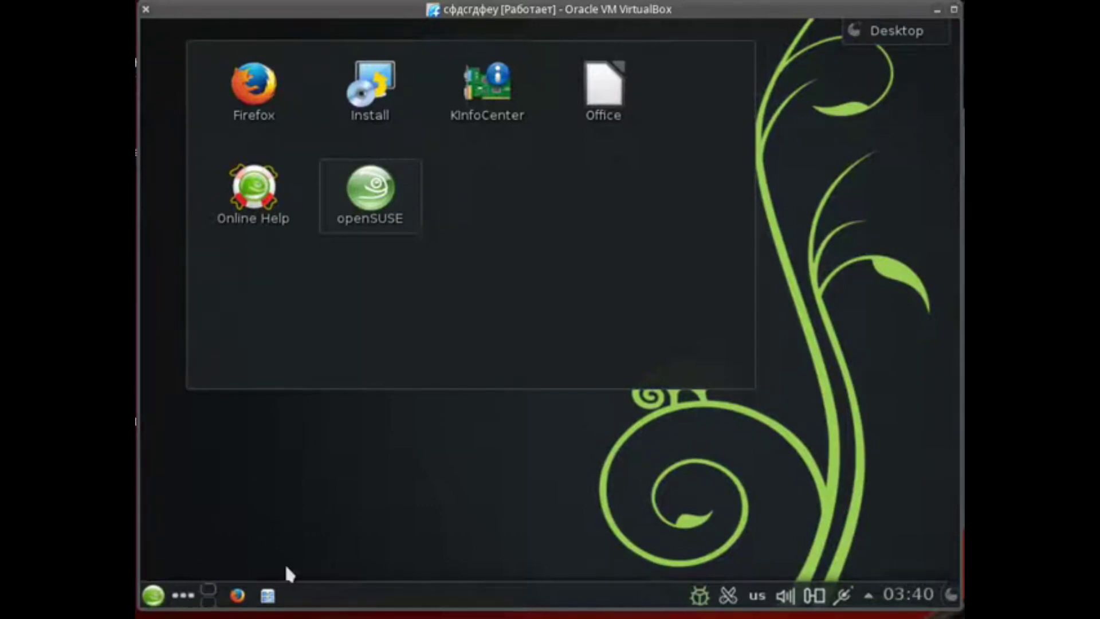
# Open the file manager at the Home folder and maximize its window.
pyautogui.click(267, 597)
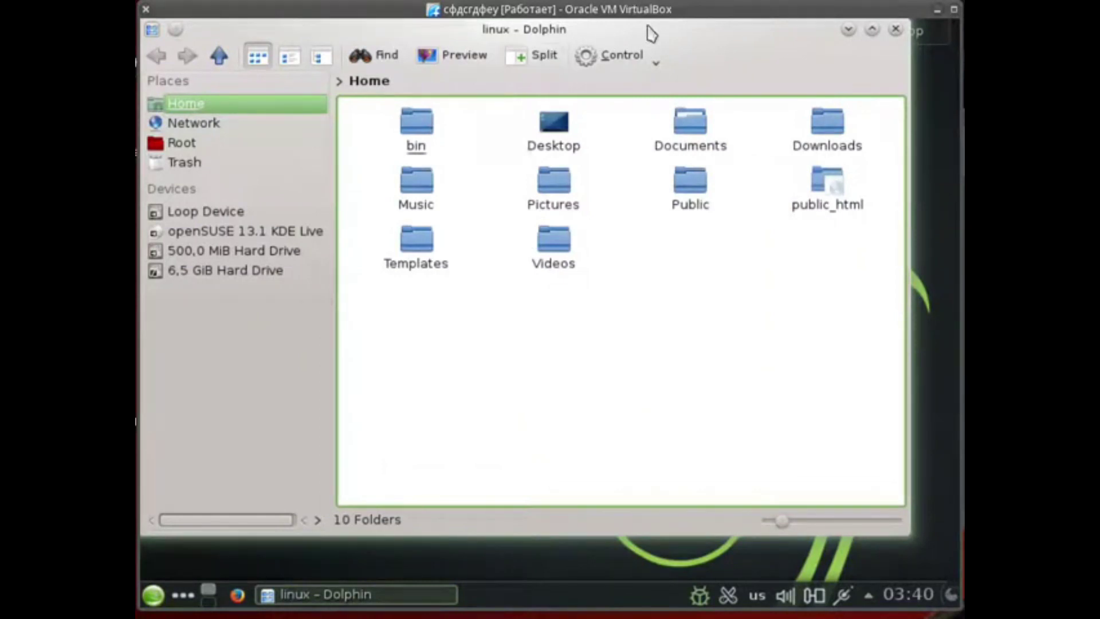
pyautogui.moveTo(651, 34); pyautogui.dragTo(670, 79)
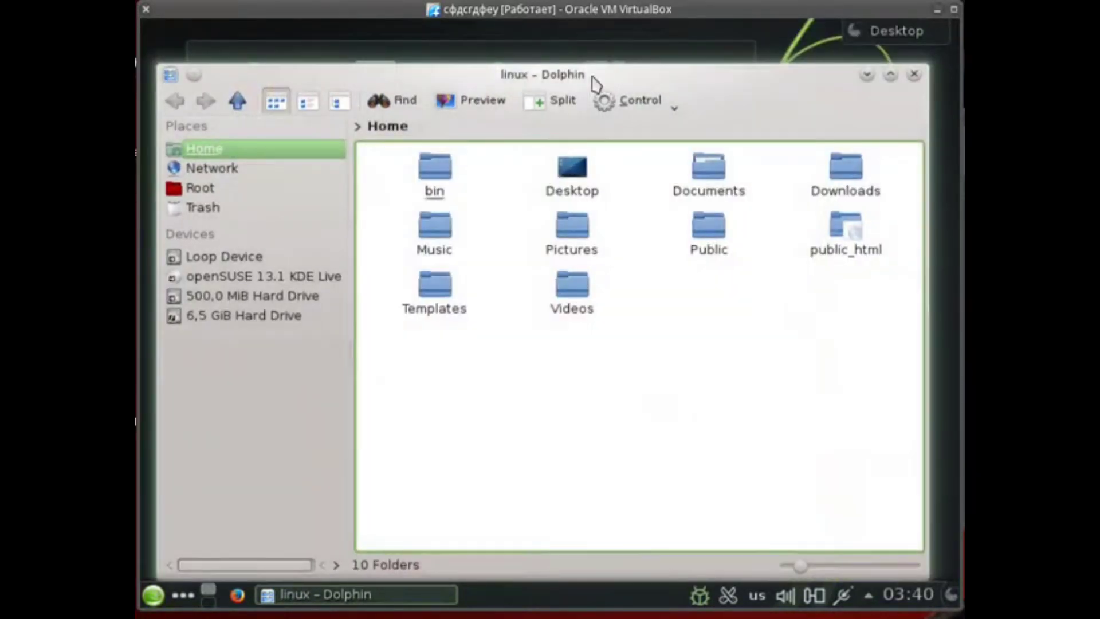
pyautogui.doubleClick(367, 73)
# Show the file search bar, look over its additional filter options, and close the file manager.
pyautogui.click(373, 57)
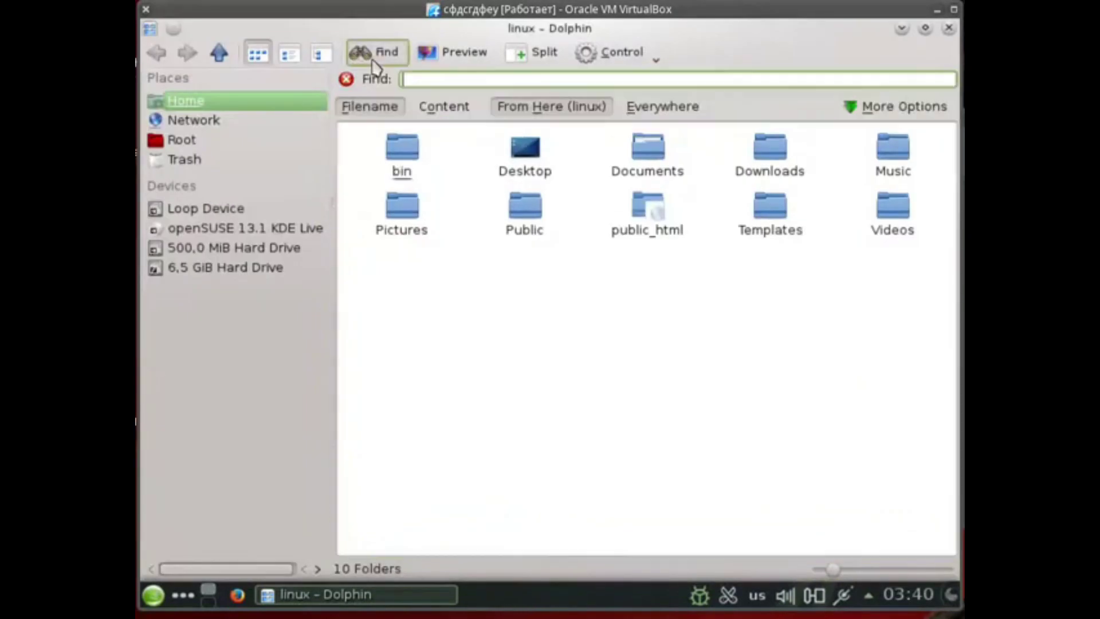
pyautogui.click(892, 112)
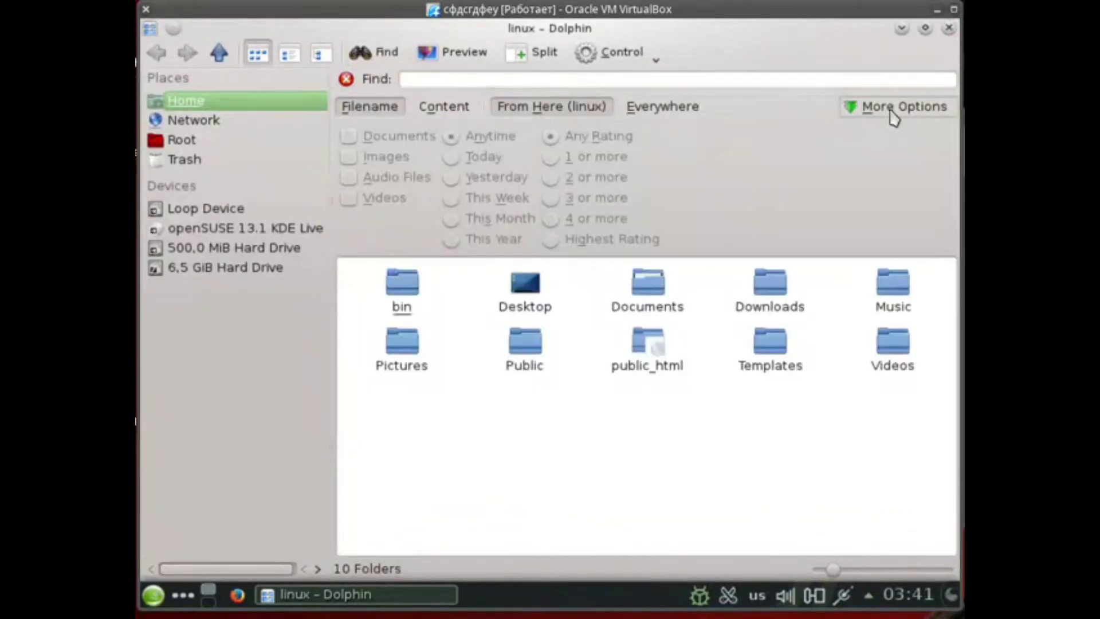
pyautogui.click(894, 115)
pyautogui.click(949, 28)
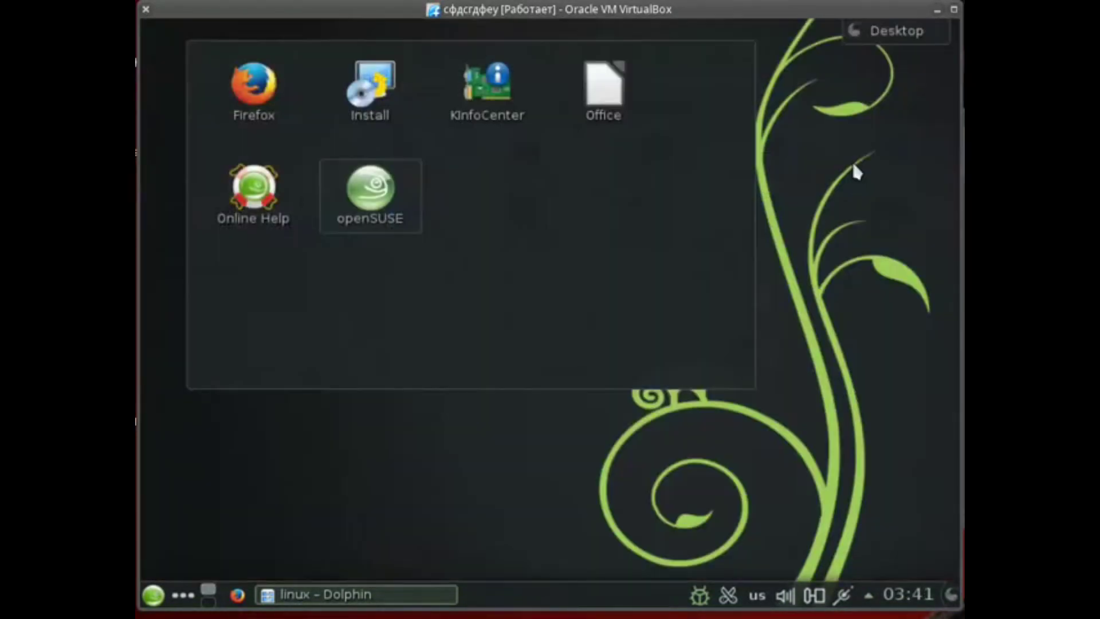
# Shift the desktop folder widget further left and open the application launcher, viewing its favorites and the full application list.
pyautogui.moveTo(755, 246)
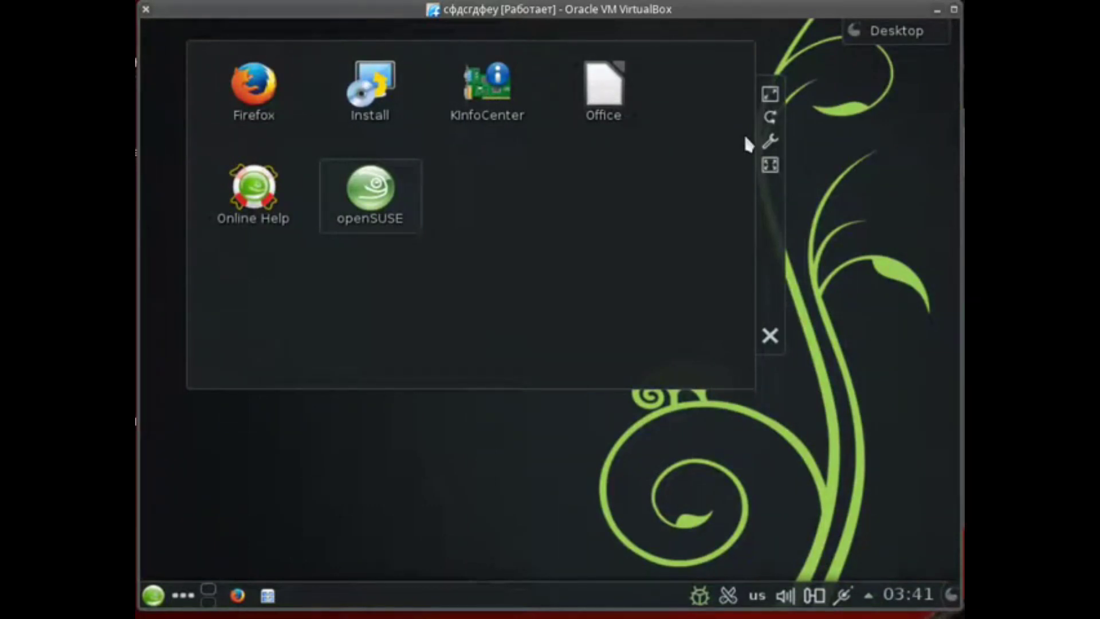
pyautogui.click(152, 597)
pyautogui.click(152, 598)
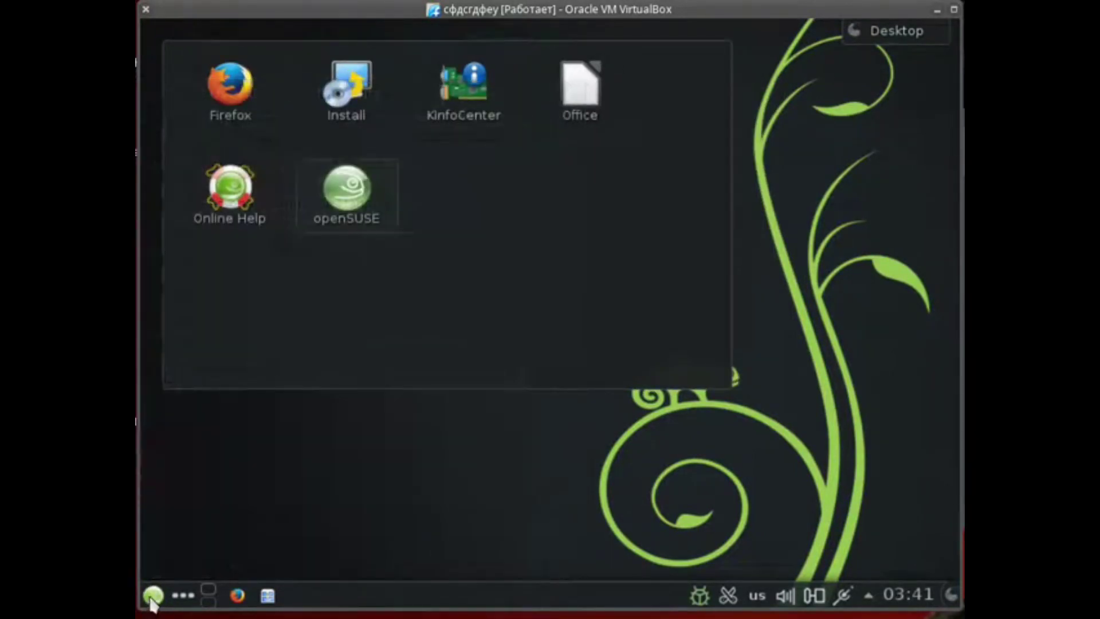
pyautogui.doubleClick(152, 597)
pyautogui.doubleClick(152, 597)
pyautogui.click(152, 597)
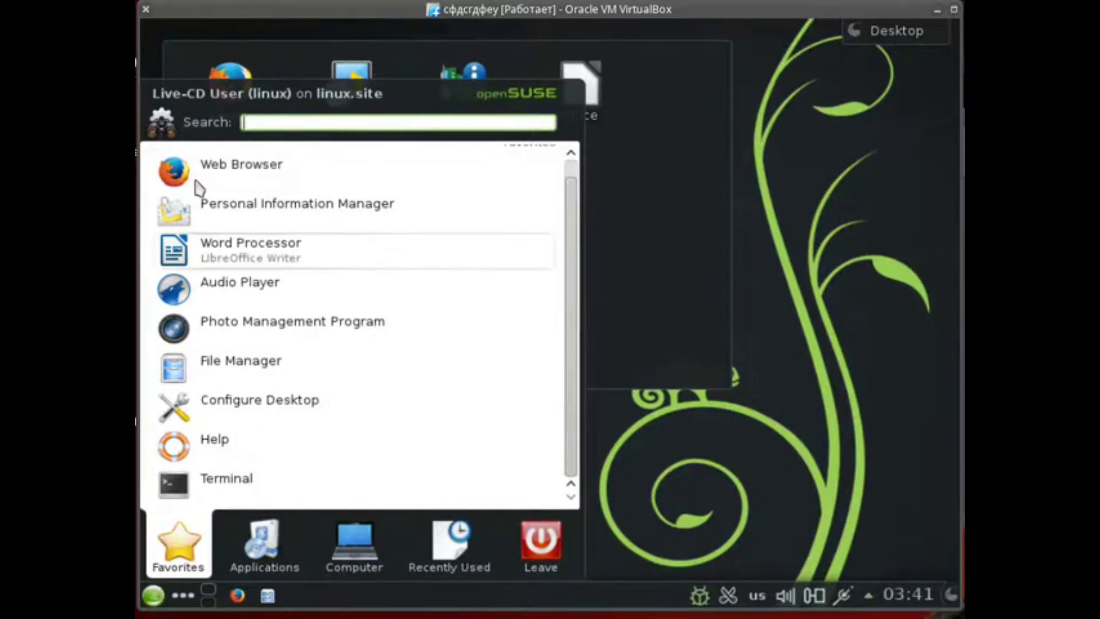
pyautogui.scroll(1, 197, 184)
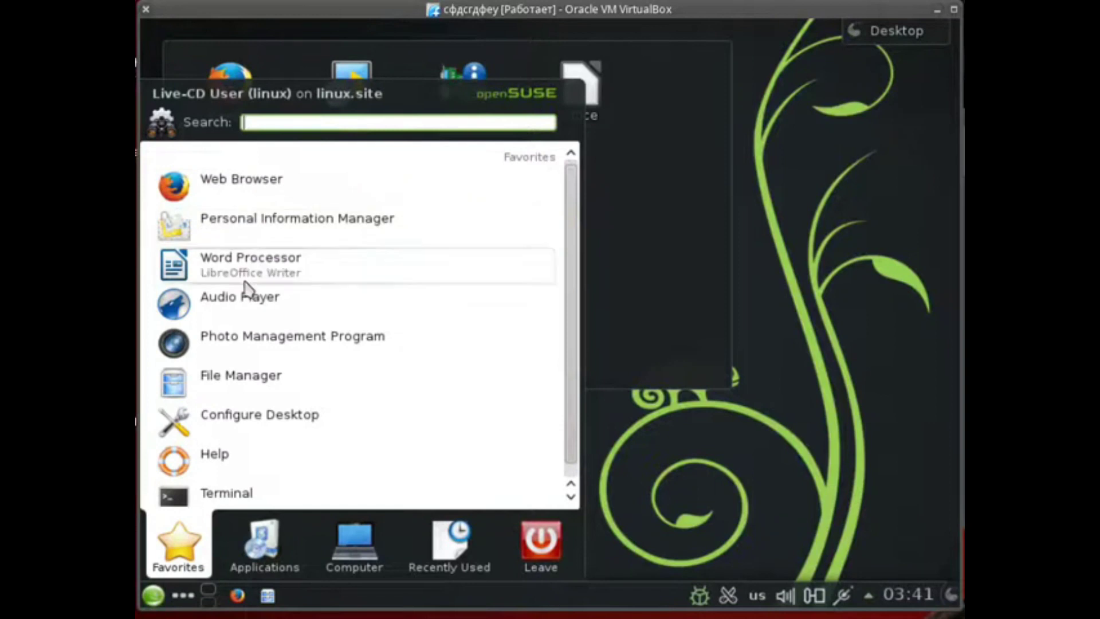
pyautogui.press('Right')
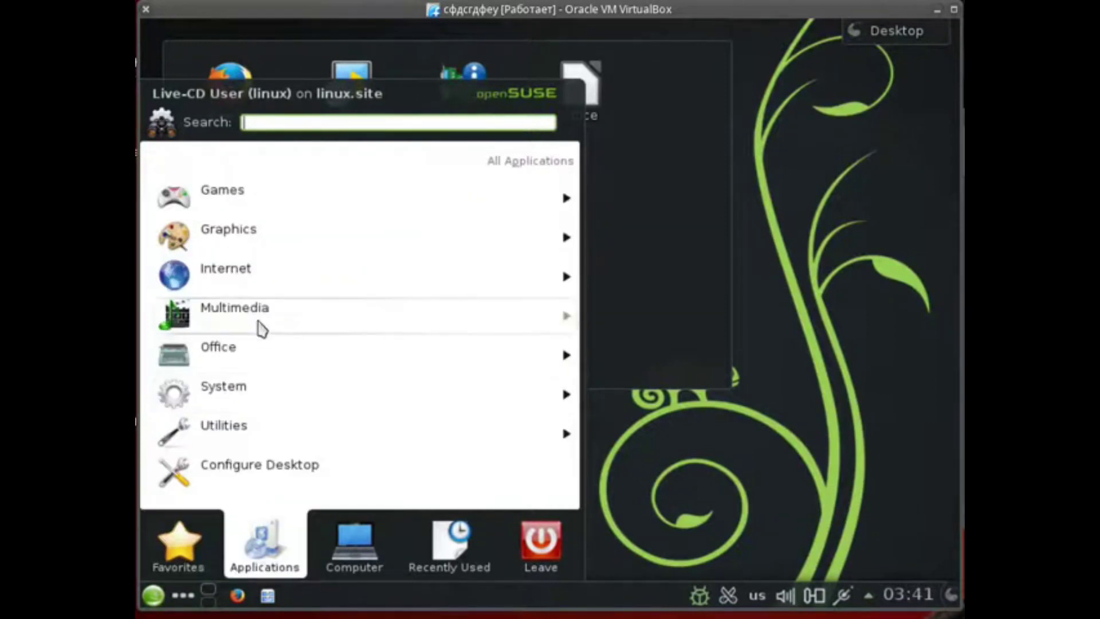
# Browse the Multimedia, Games and Graphics application categories to examine the preinstalled programs.
pyautogui.click(256, 321)
pyautogui.click(358, 204)
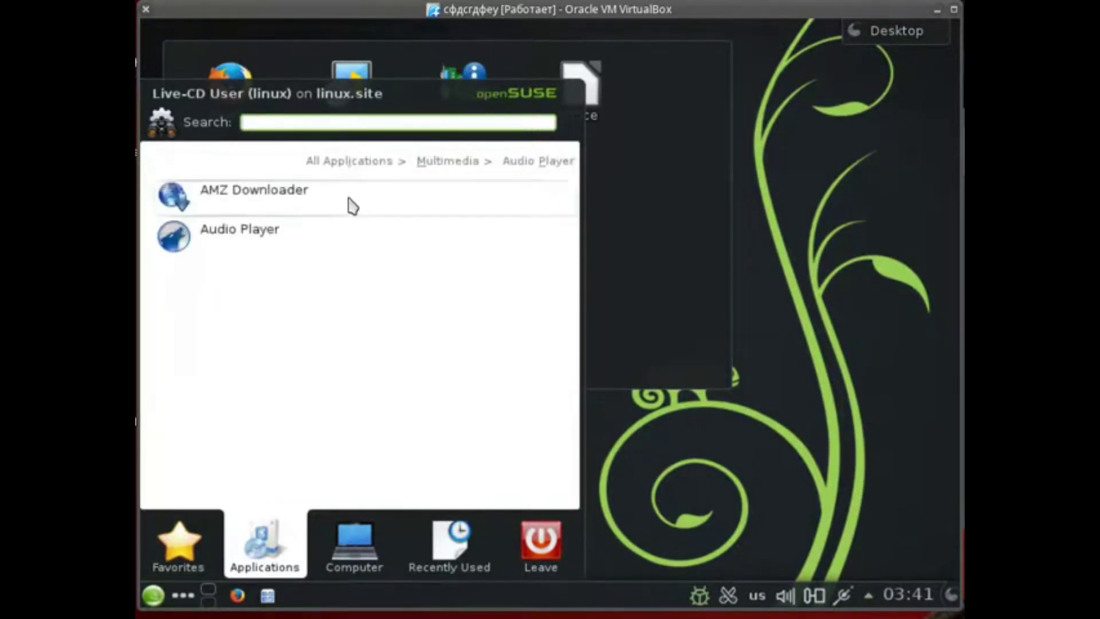
pyautogui.click(448, 162)
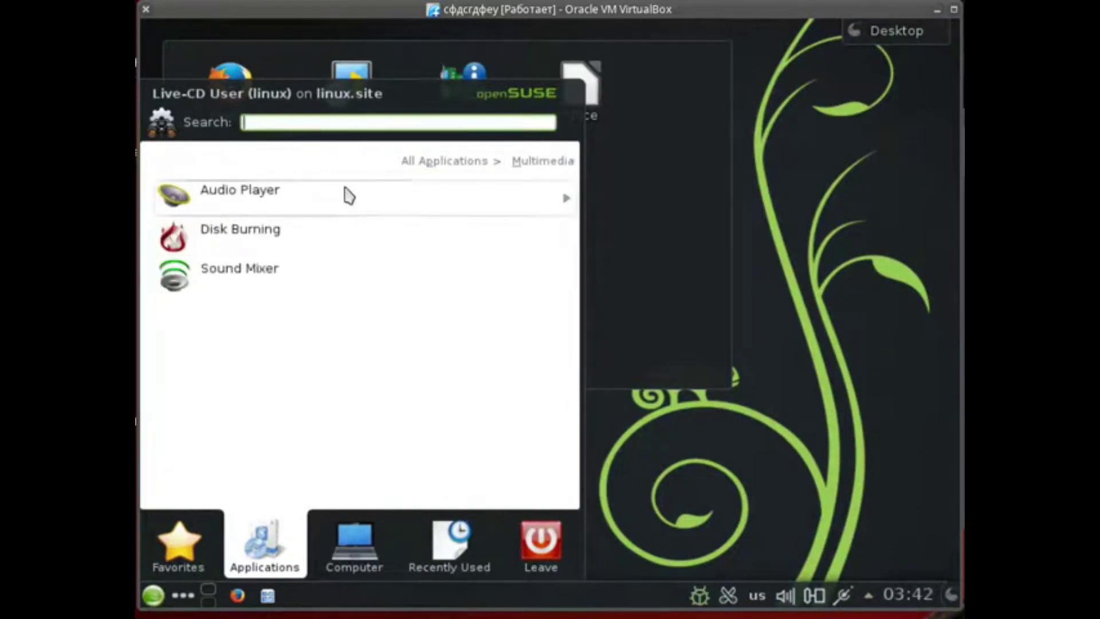
pyautogui.click(450, 161)
pyautogui.click(318, 203)
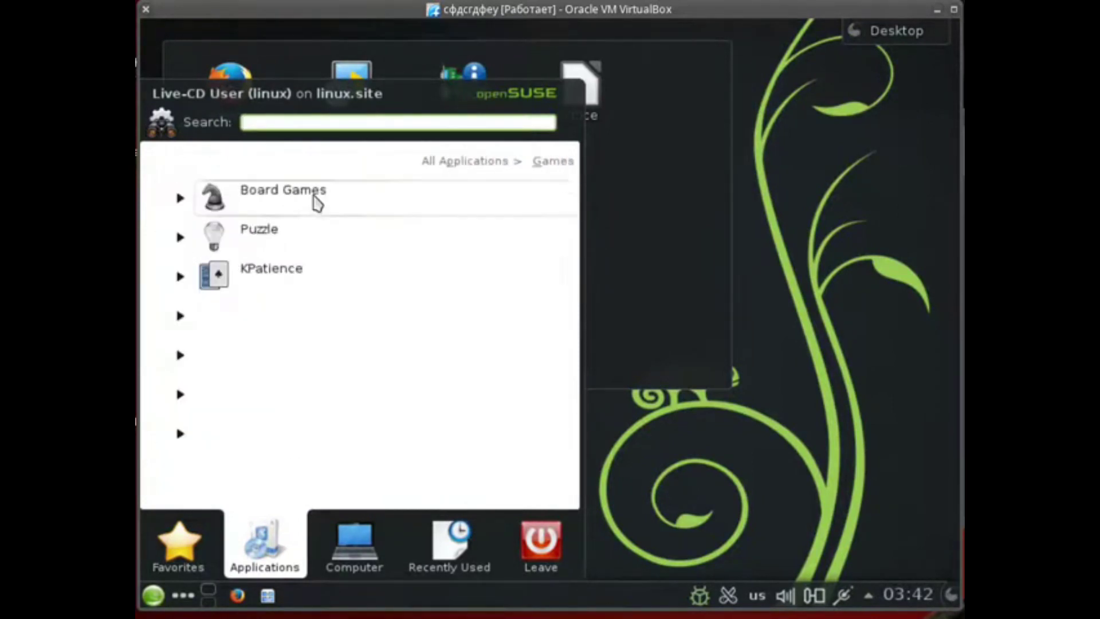
pyautogui.click(480, 168)
pyautogui.click(330, 237)
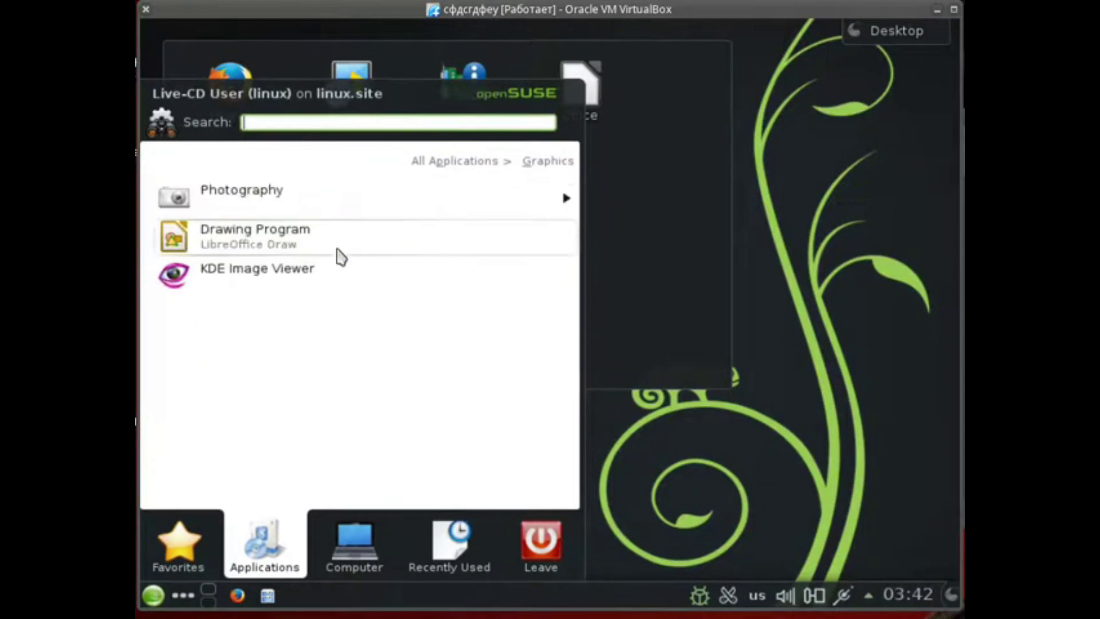
pyautogui.press('Left')
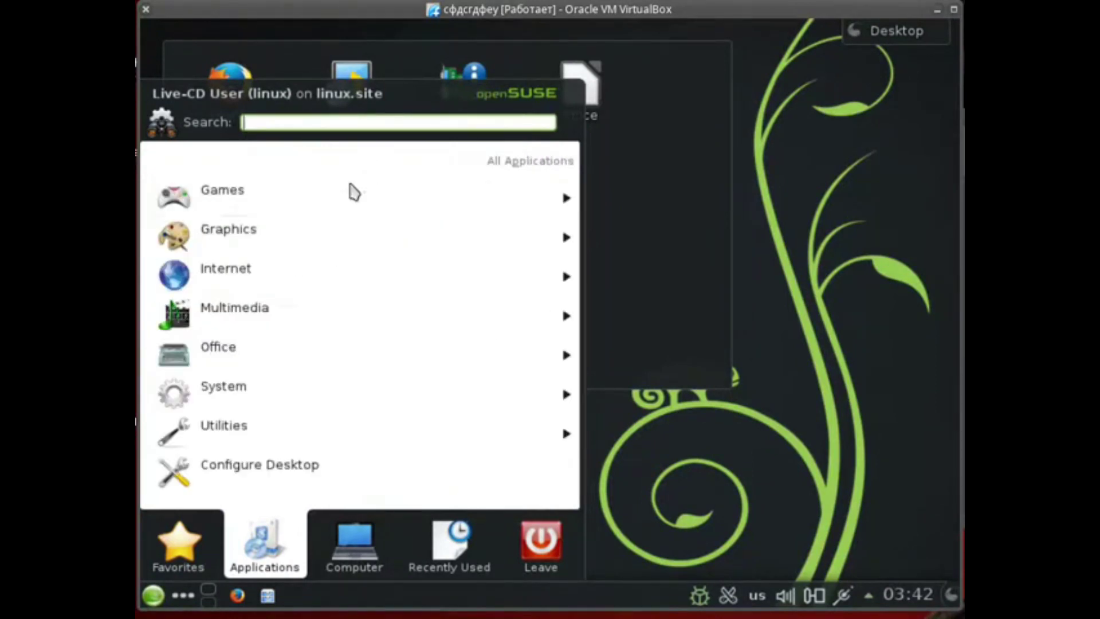
pyautogui.click(290, 313)
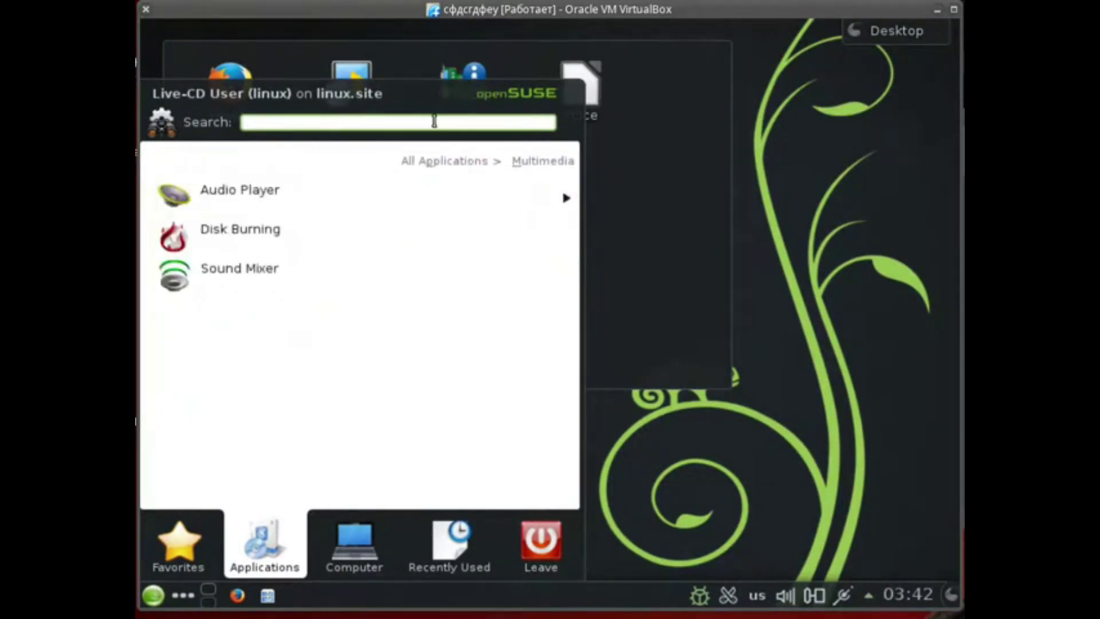
# Launch the Kopete instant messenger from the Internet applications and minimize its window.
pyautogui.press('Left')
pyautogui.click(297, 206)
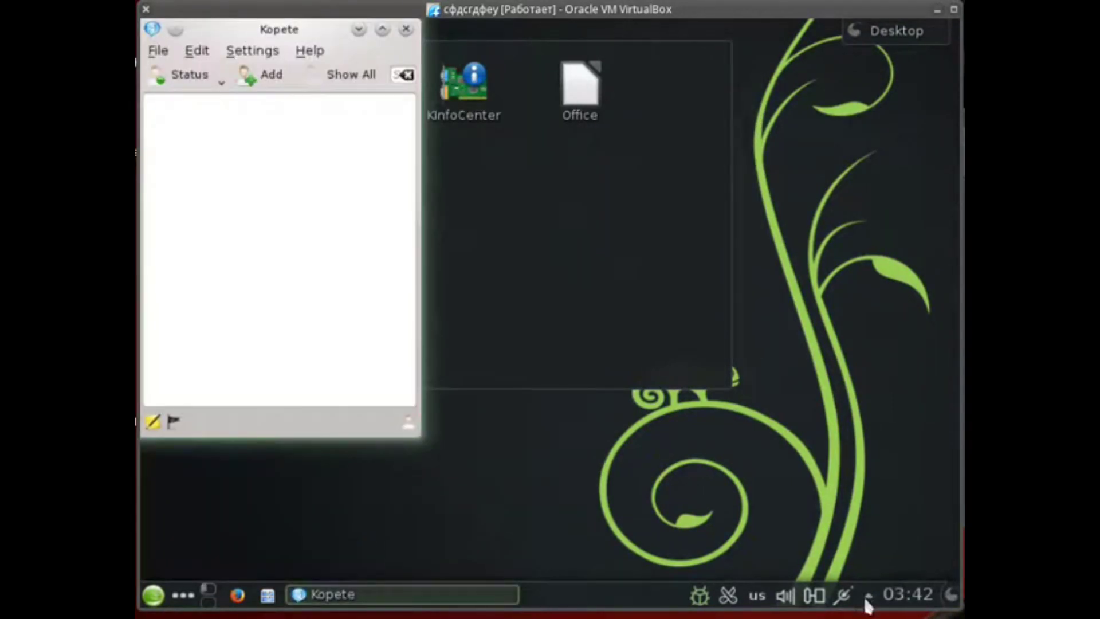
pyautogui.click(359, 29)
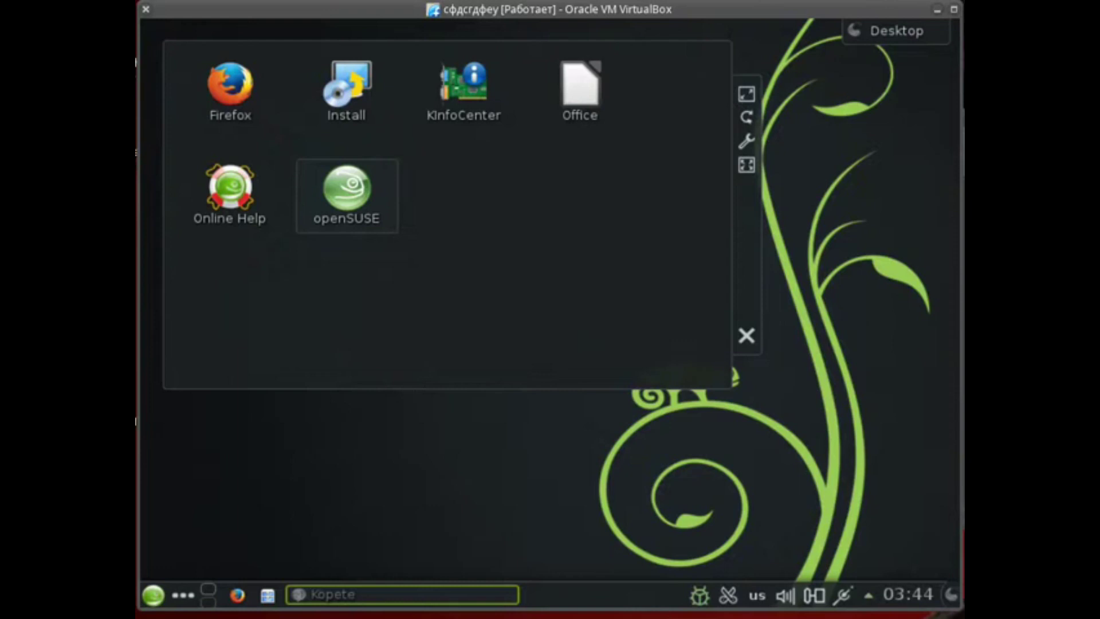
# Launch the YaST Control Center from the System applications.
pyautogui.click(153, 596)
pyautogui.click(262, 545)
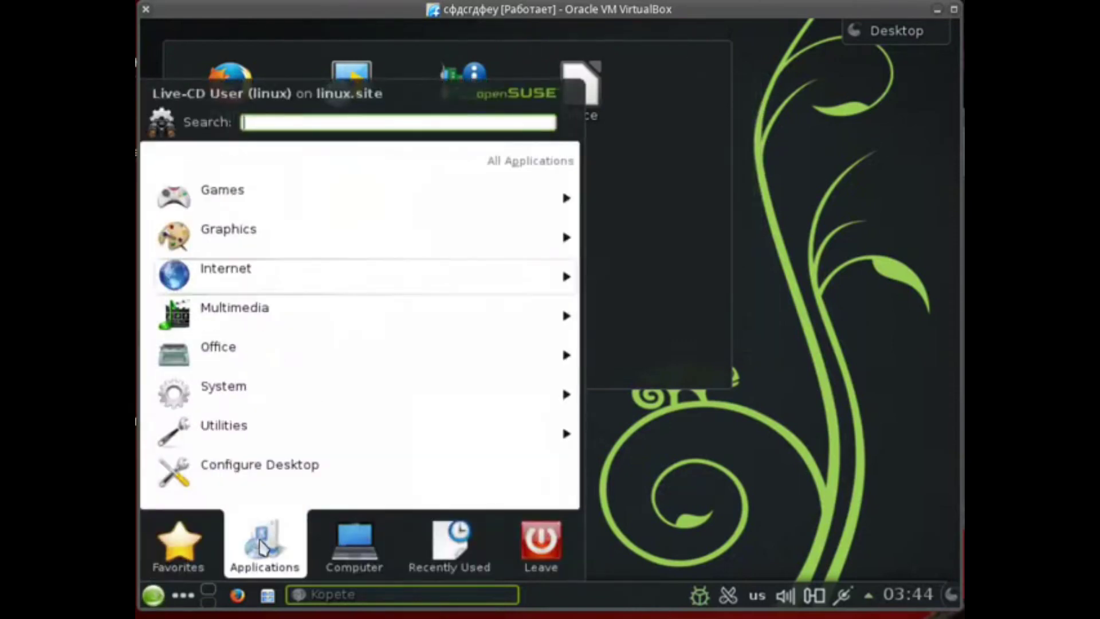
pyautogui.click(259, 408)
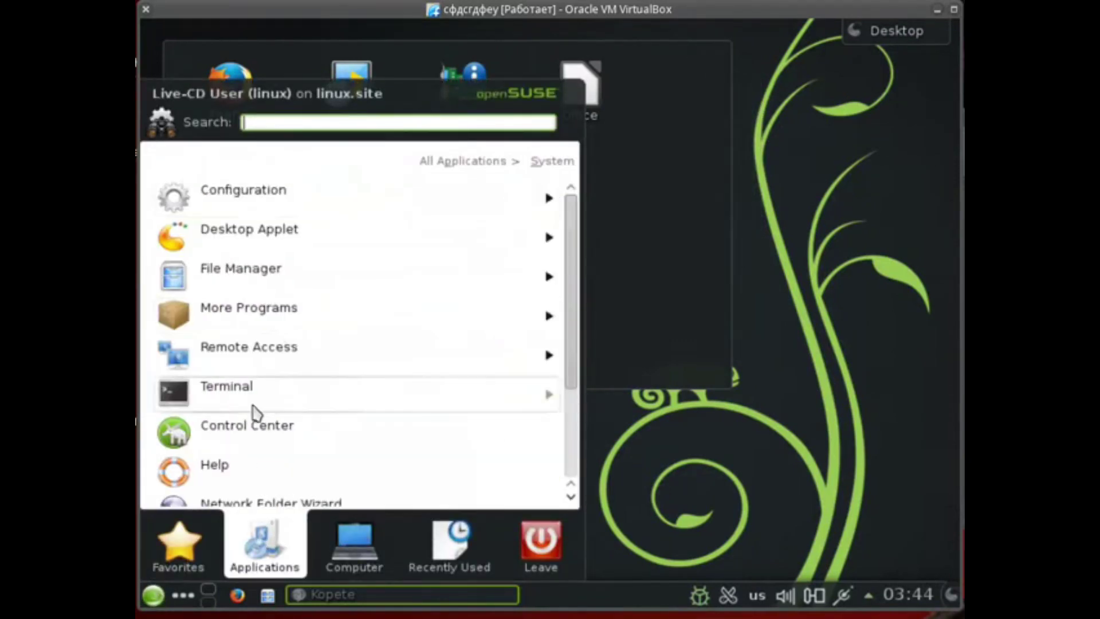
pyautogui.click(355, 434)
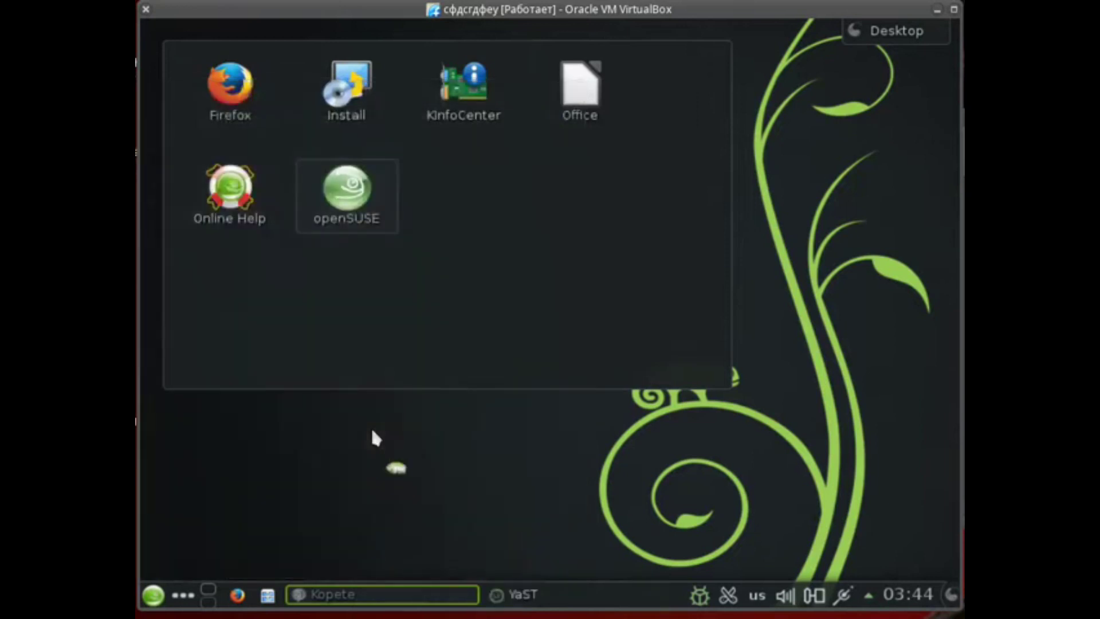